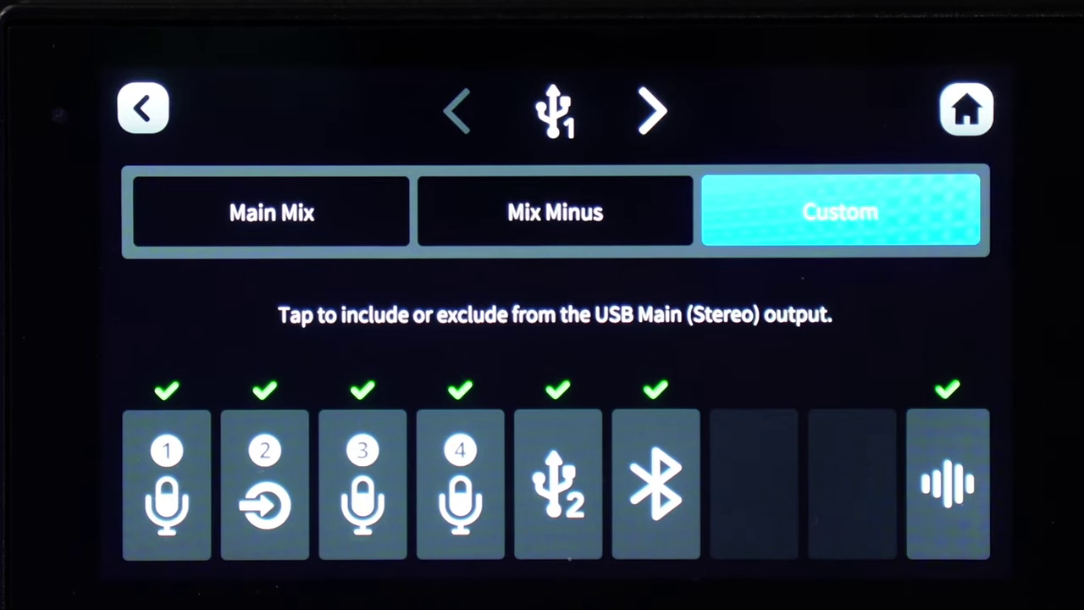
Exclude USB 2, Bluetooth, the sound pads and inputs 2, 3 and 4 from the custom USB Main output mix
left_click(558, 484)
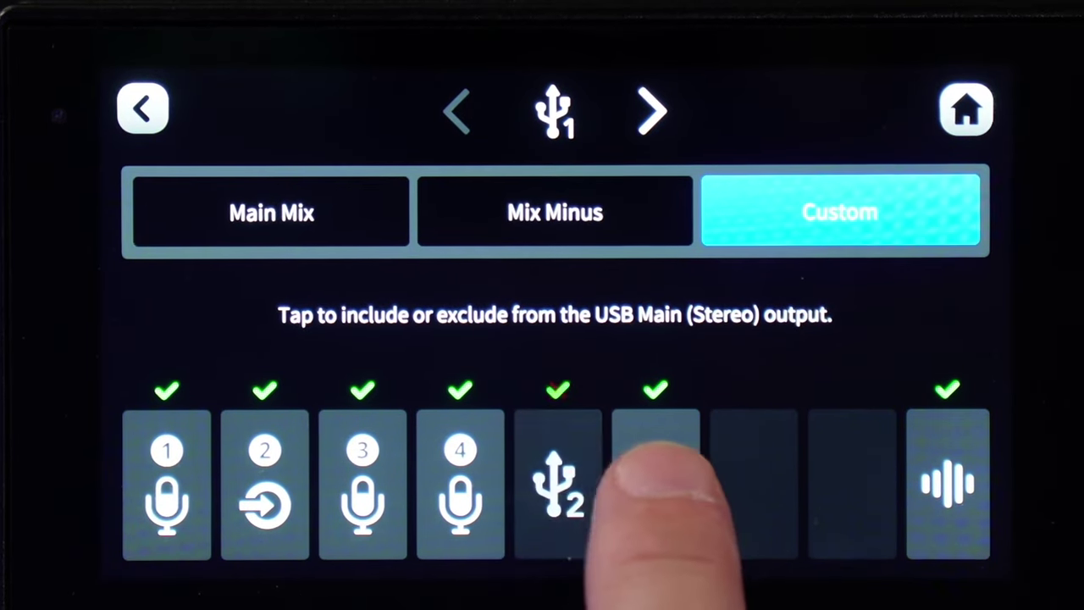
left_click(656, 484)
left_click(941, 483)
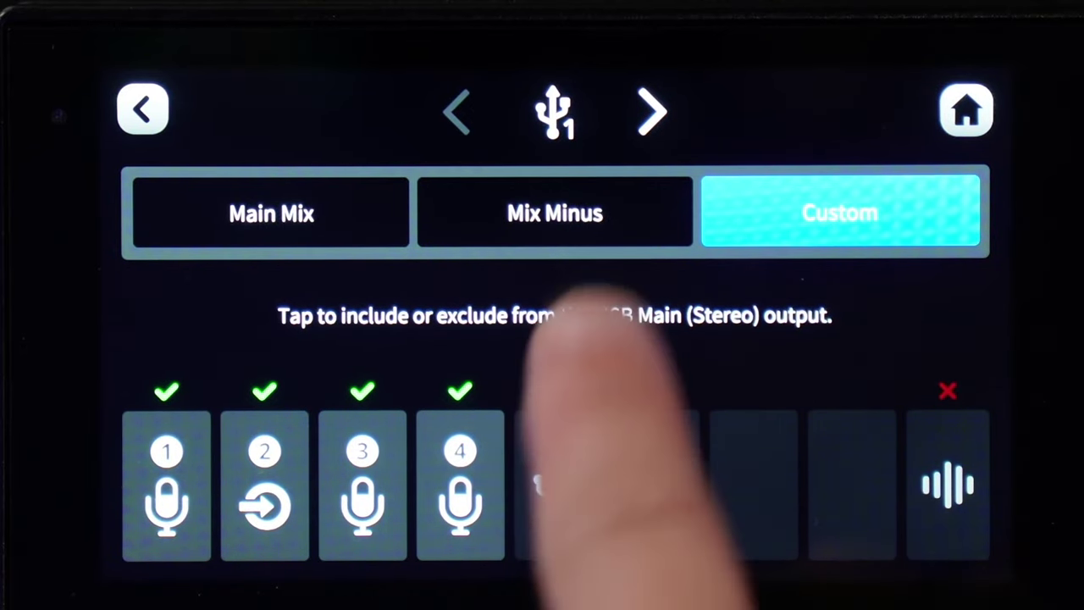
left_click(363, 491)
left_click(460, 492)
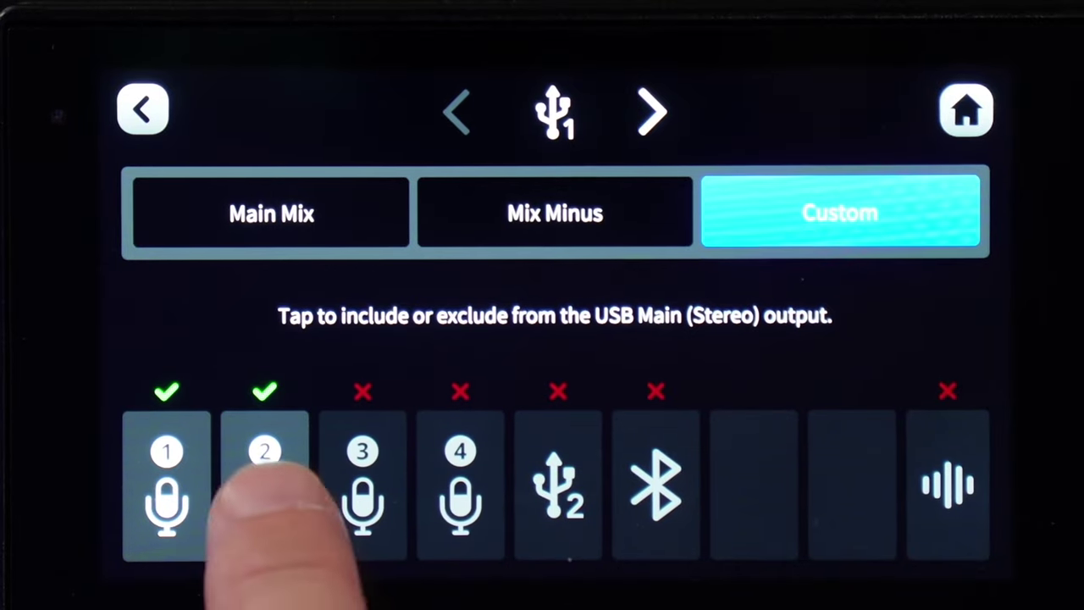
left_click(264, 492)
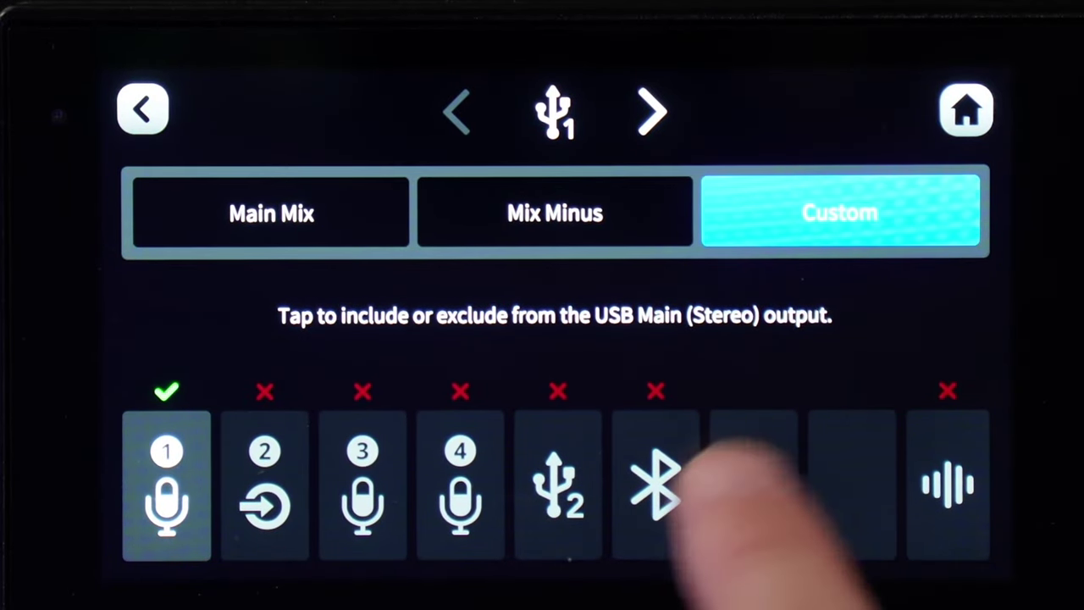
Set the USB Main output to Mix Minus and review the mix settings of the USB Chat and USB Secondary outputs
left_click(656, 495)
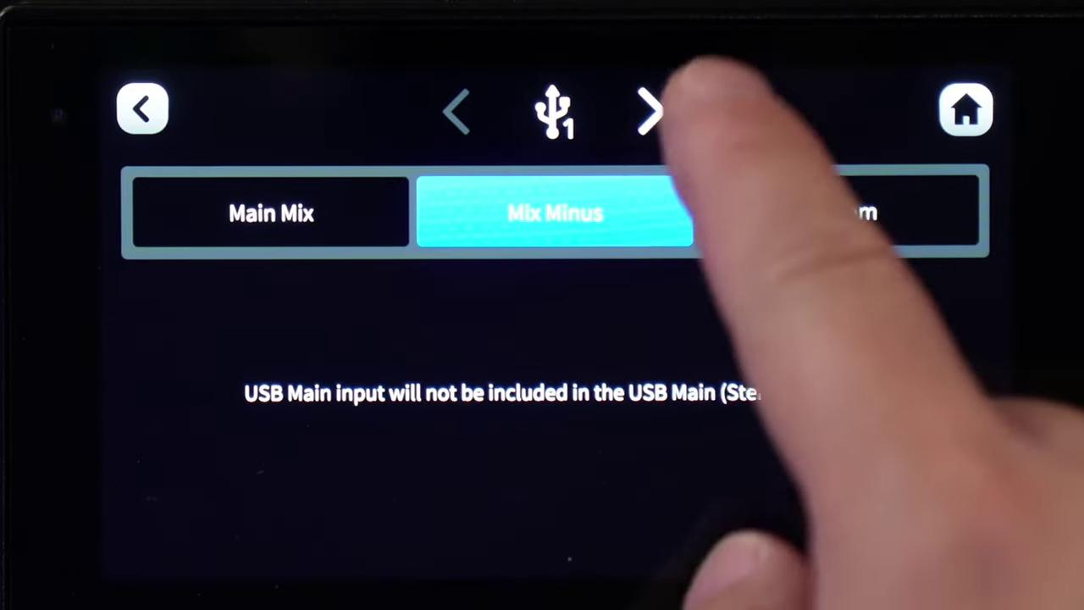
left_click(652, 110)
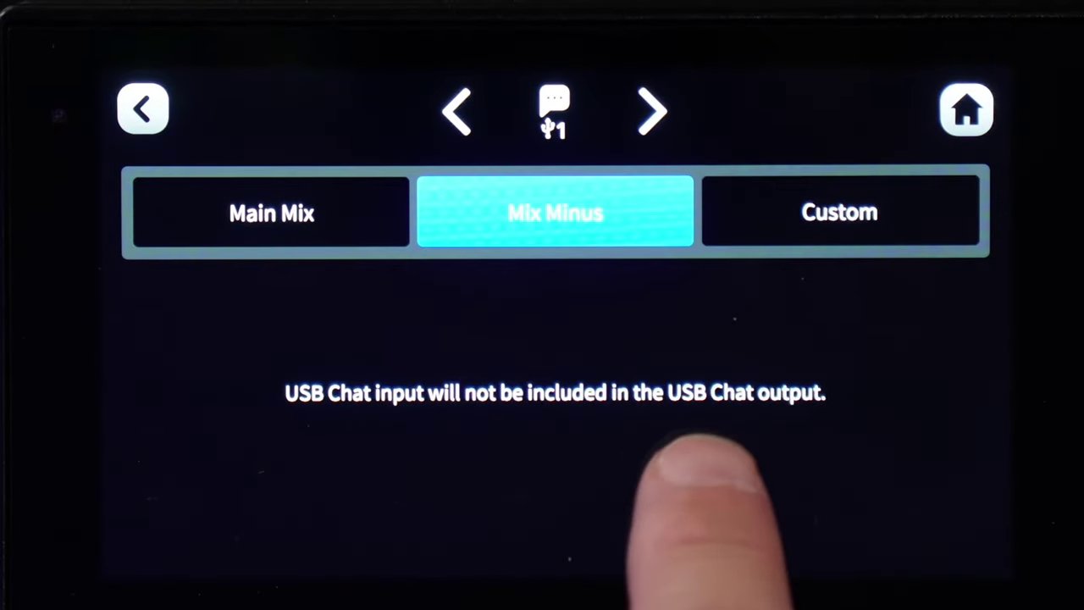
left_click(652, 110)
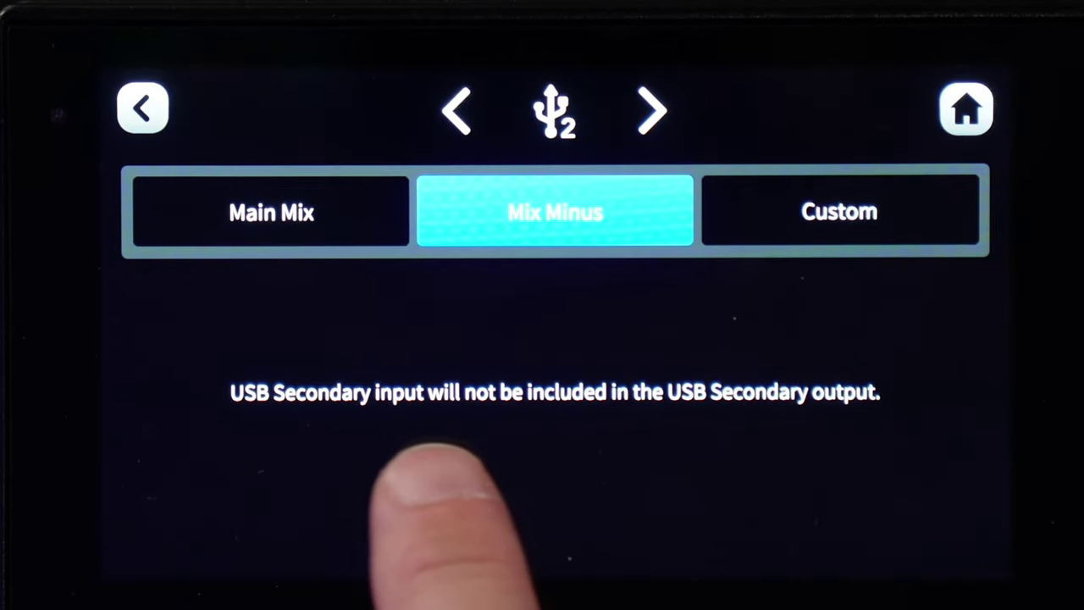
left_click(462, 110)
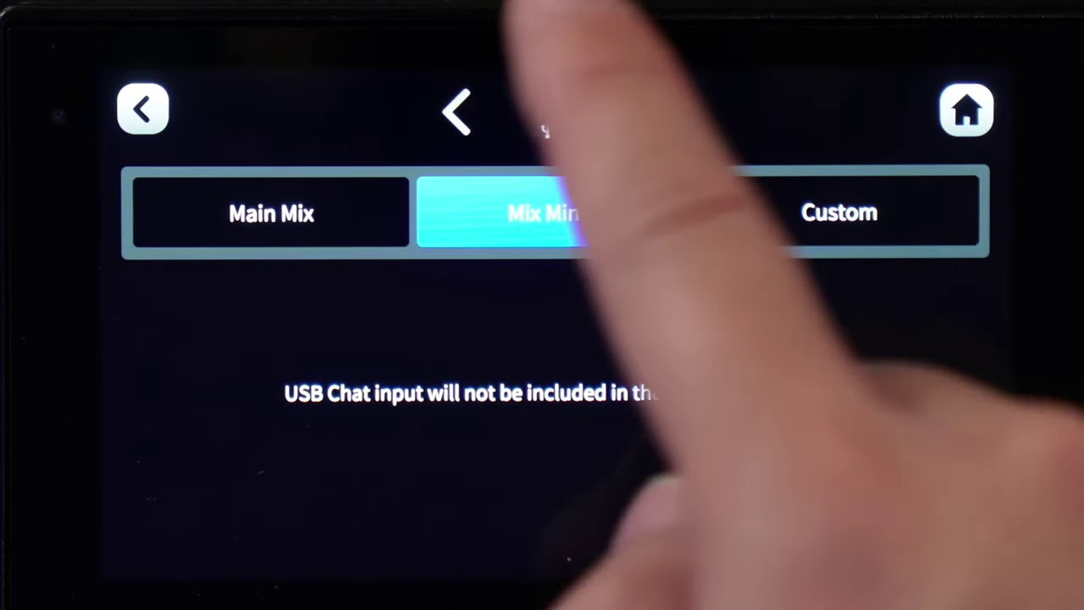
left_click(458, 111)
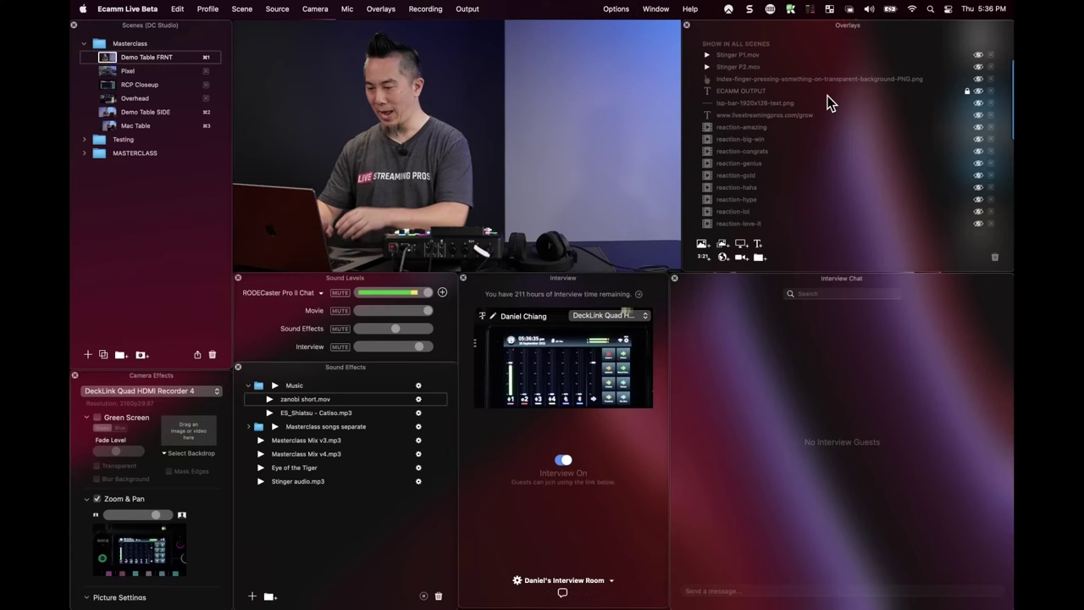
Switch to Ecamm Live and check RODECaster Pro II Chat in the list of microphone sources
left_click(318, 296)
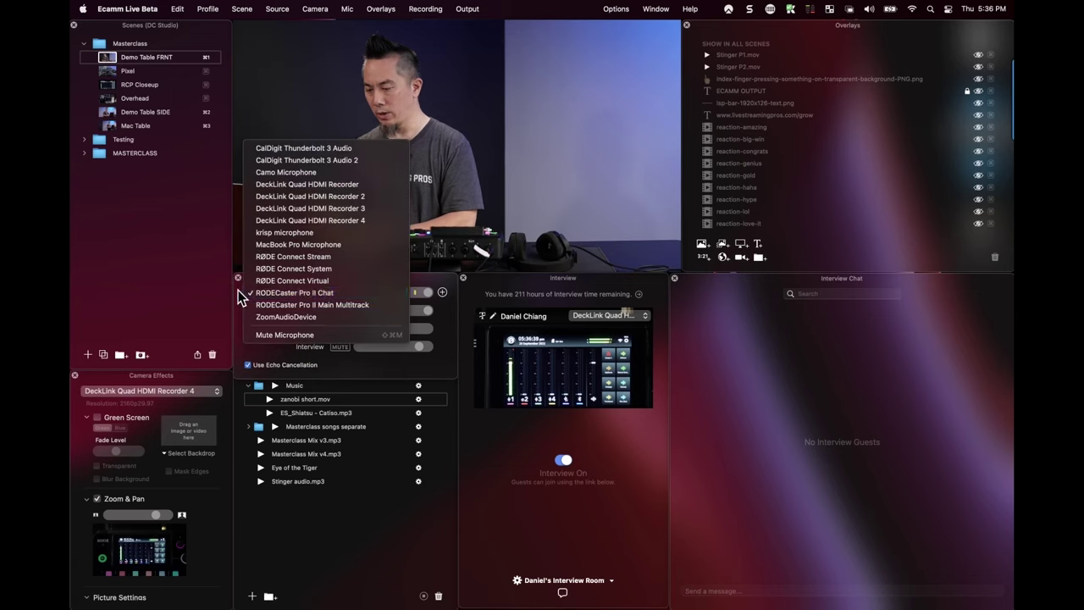
left_click(238, 291)
left_click(301, 298)
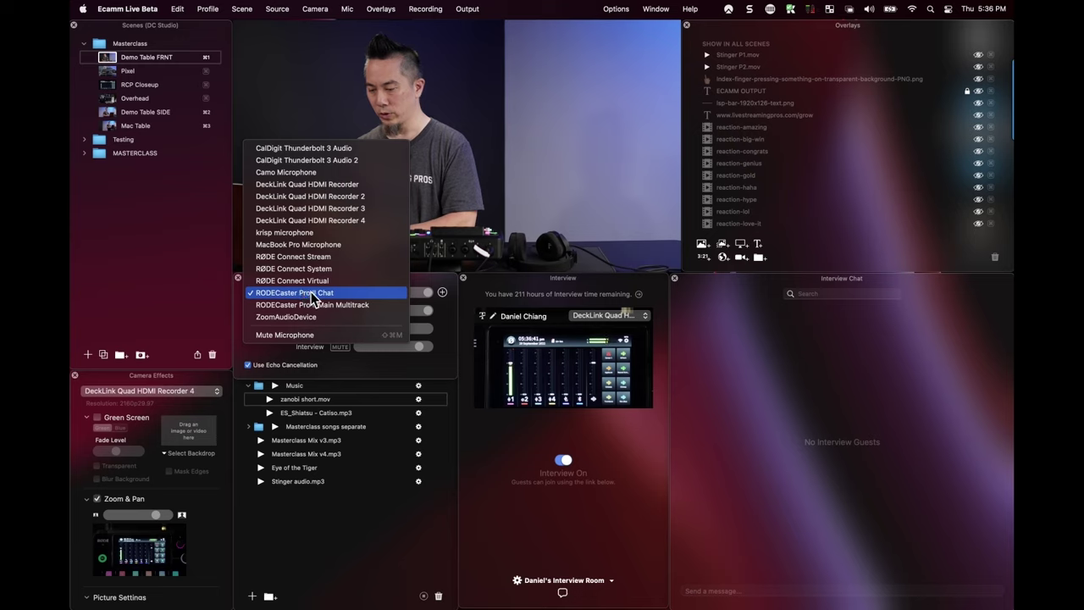
left_click(238, 293)
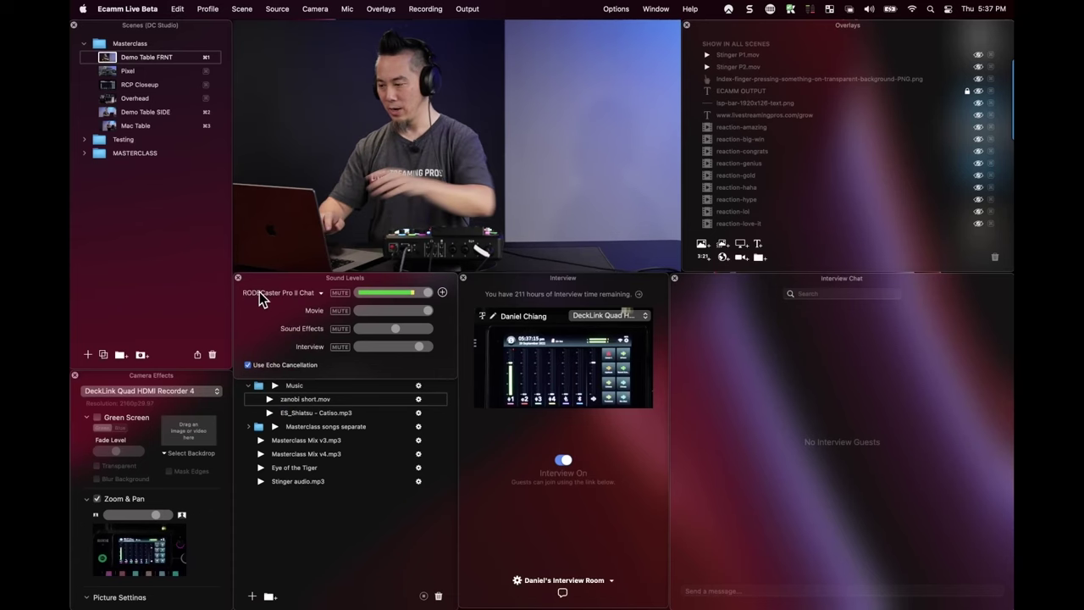
Check the RODECaster Pro II Chat entry in the Mac's list of sound output devices
left_click(871, 9)
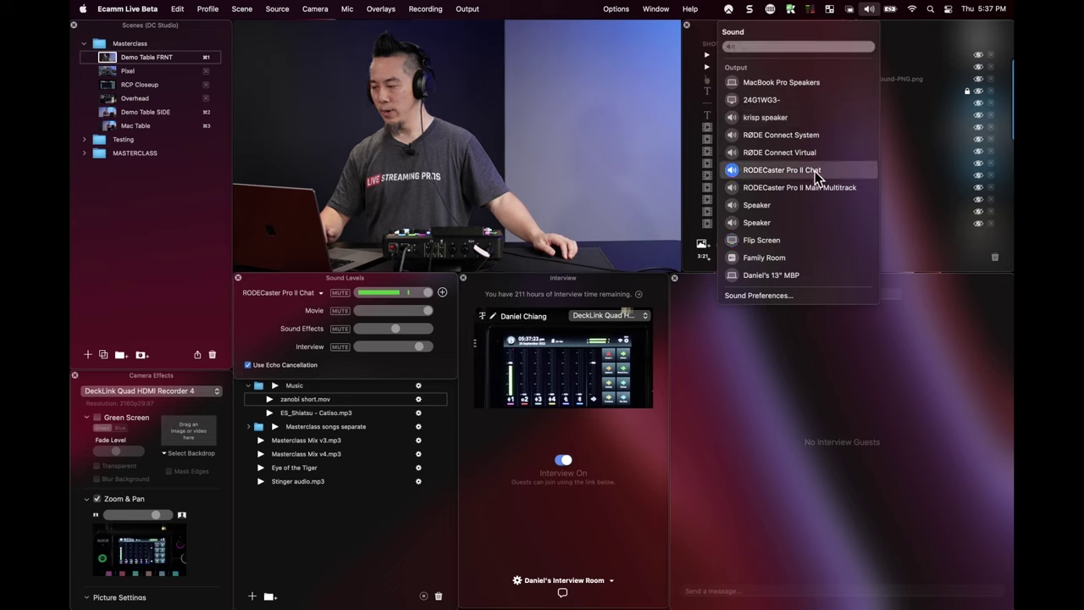
left_click(780, 152)
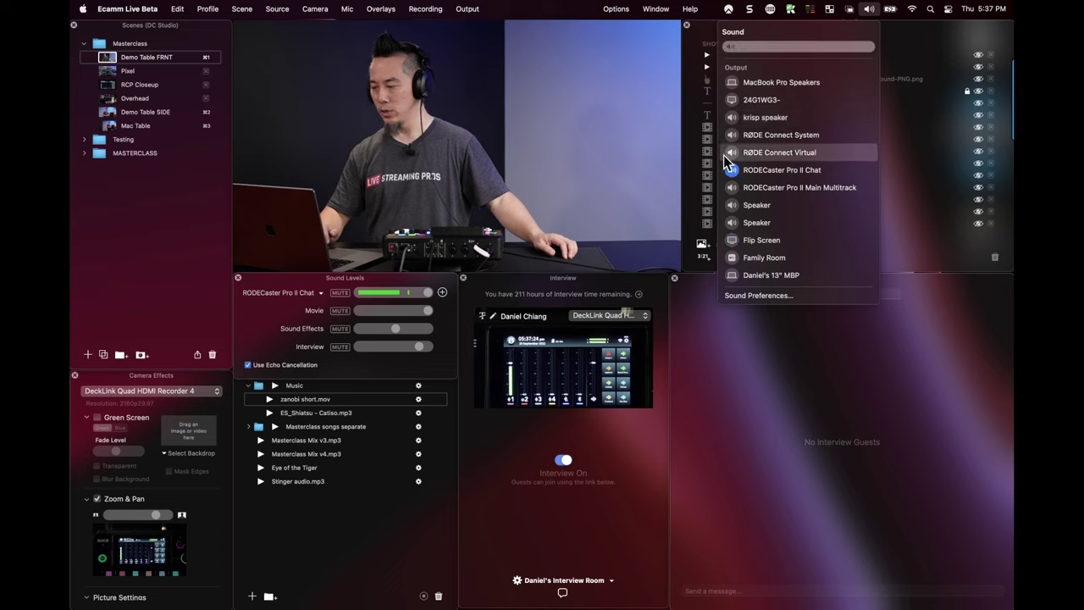
left_click(869, 11)
left_click(813, 171)
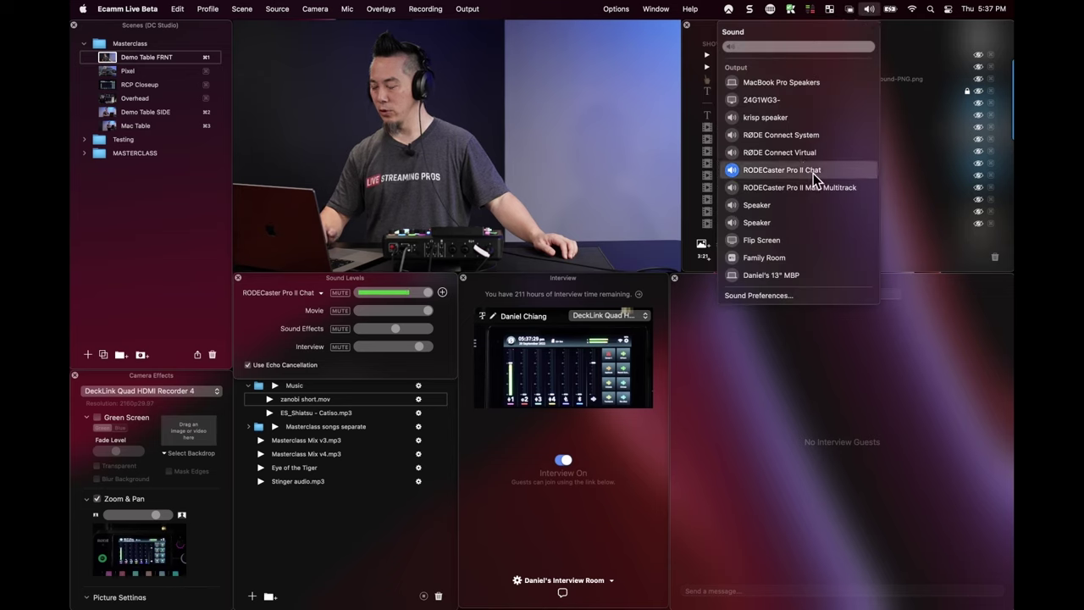
Move and shrink the Safari window with the YouTube video so that it leaves the camera preview uncovered
mouse_move(388, 124)
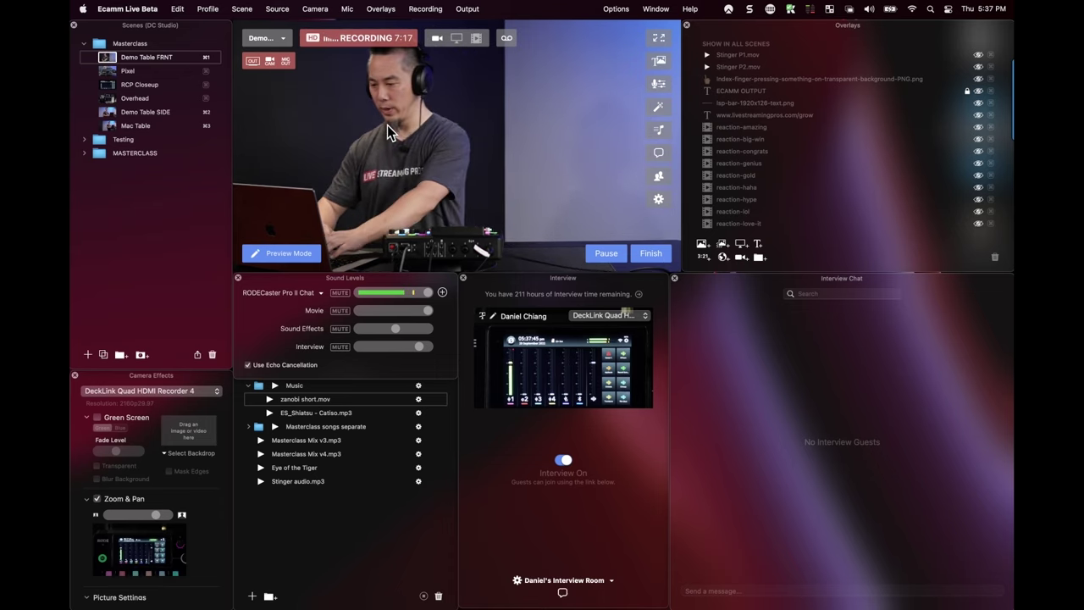
mouse_move(473, 128)
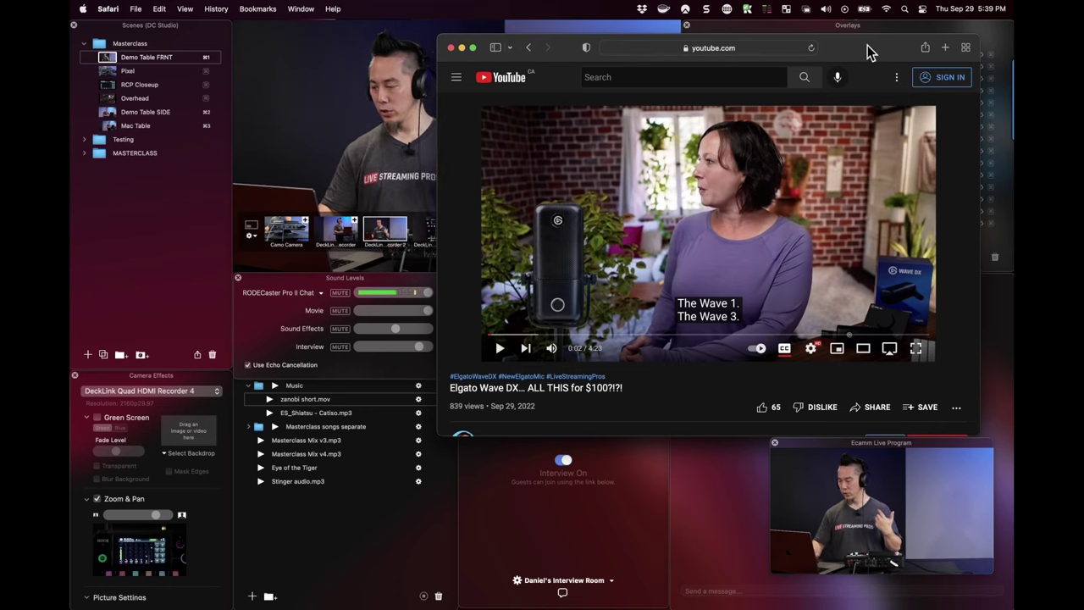
left_click_drag(886, 50, 812, 194)
left_click_drag(464, 189, 462, 270)
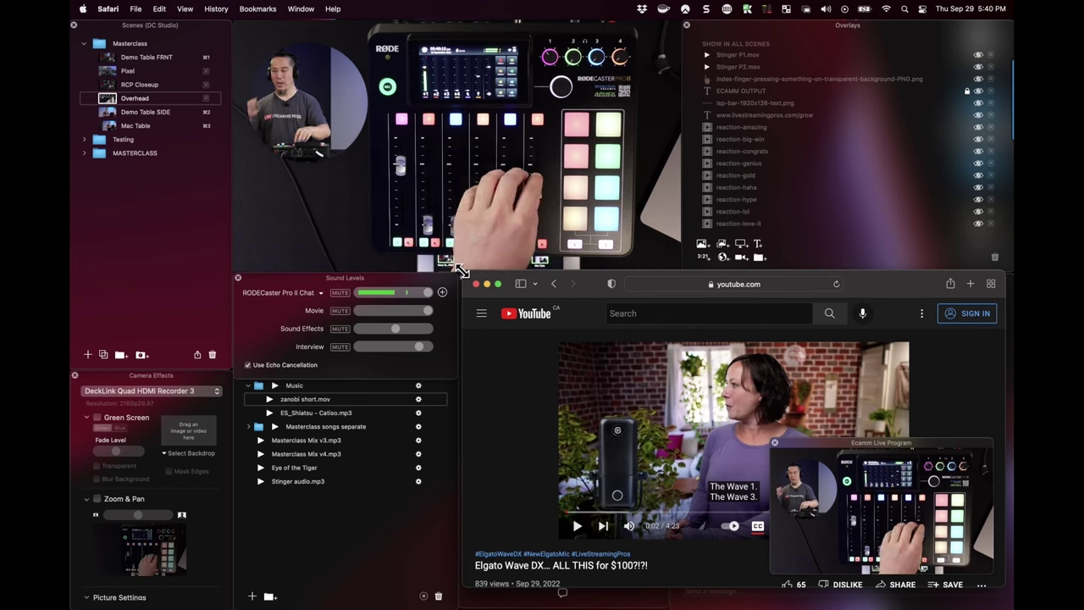
Check the Mac's sound output, and play and pause the YouTube video to test the chat channel
left_click(826, 9)
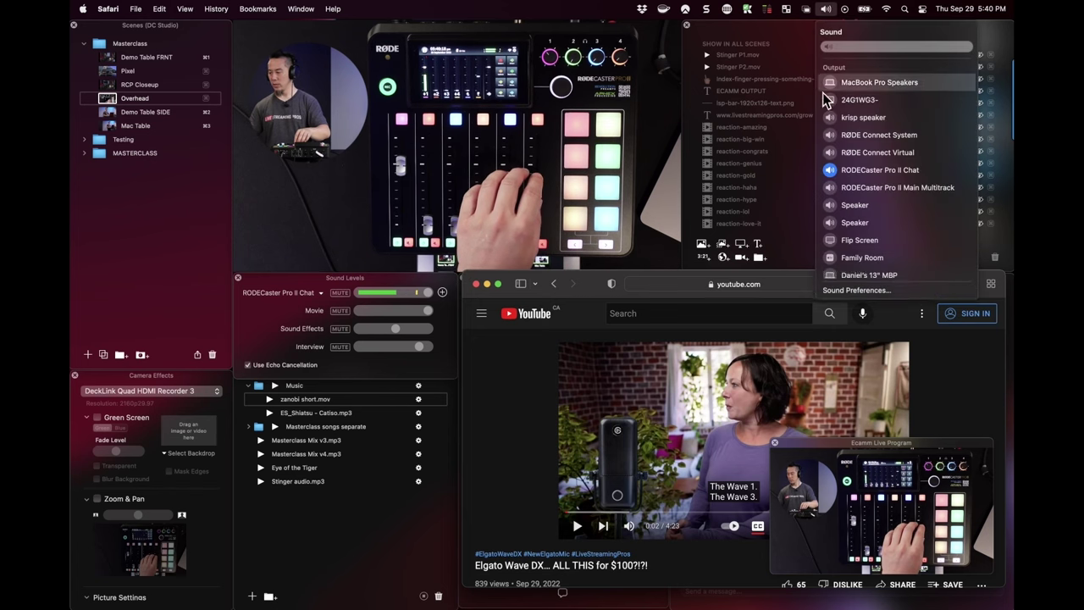
left_click(559, 181)
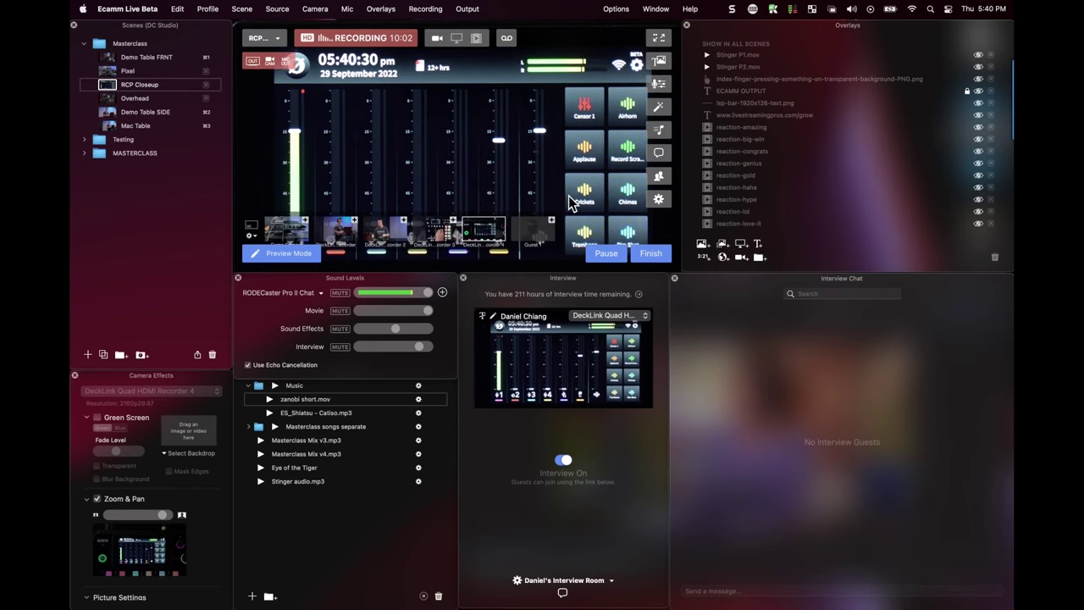
key("super+Tab")
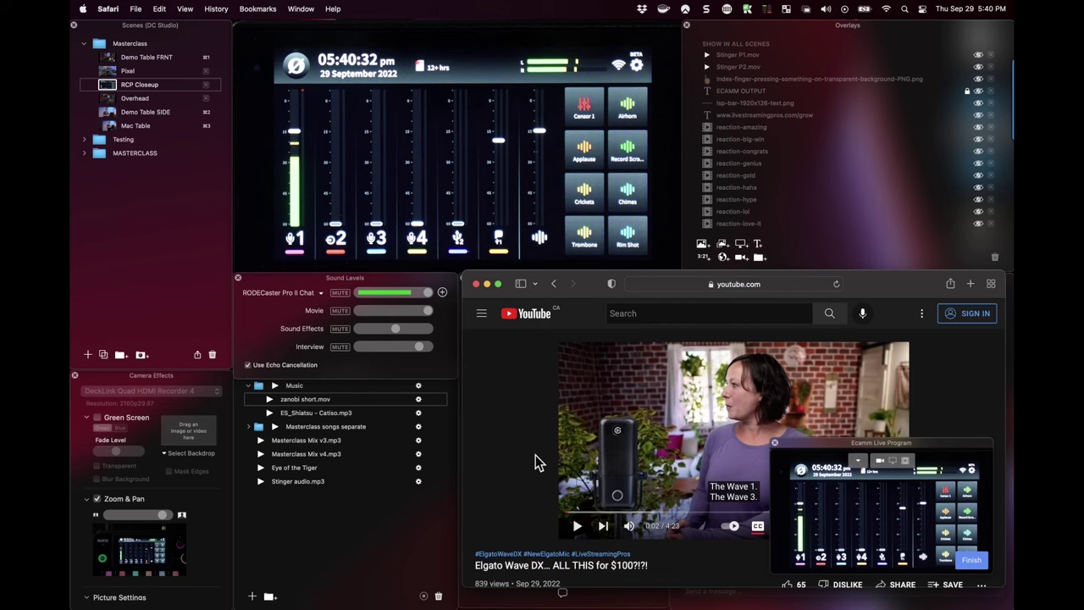
left_click(575, 528)
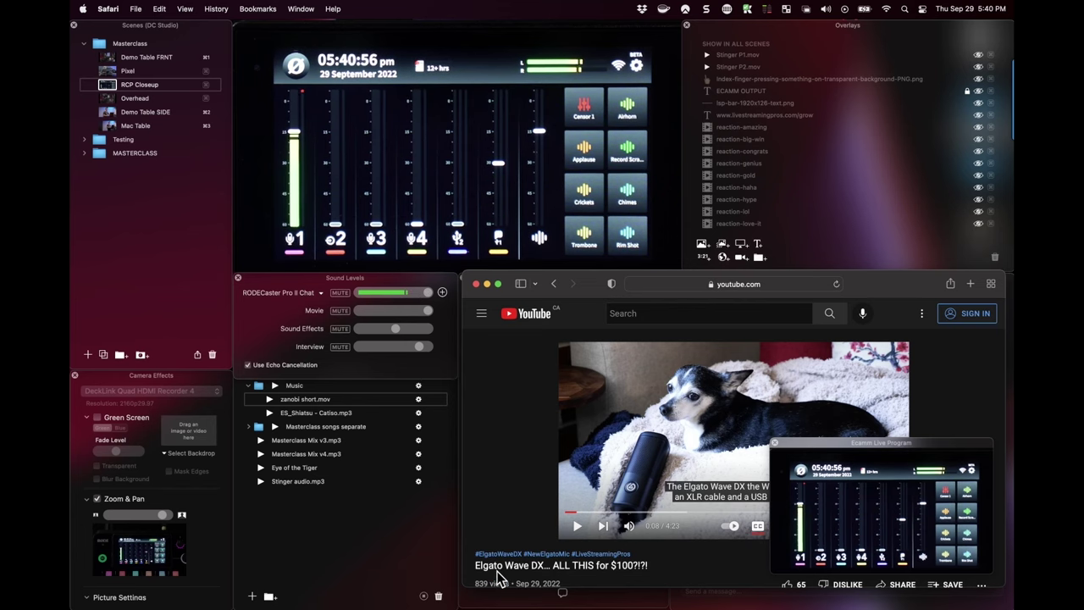
left_click(579, 526)
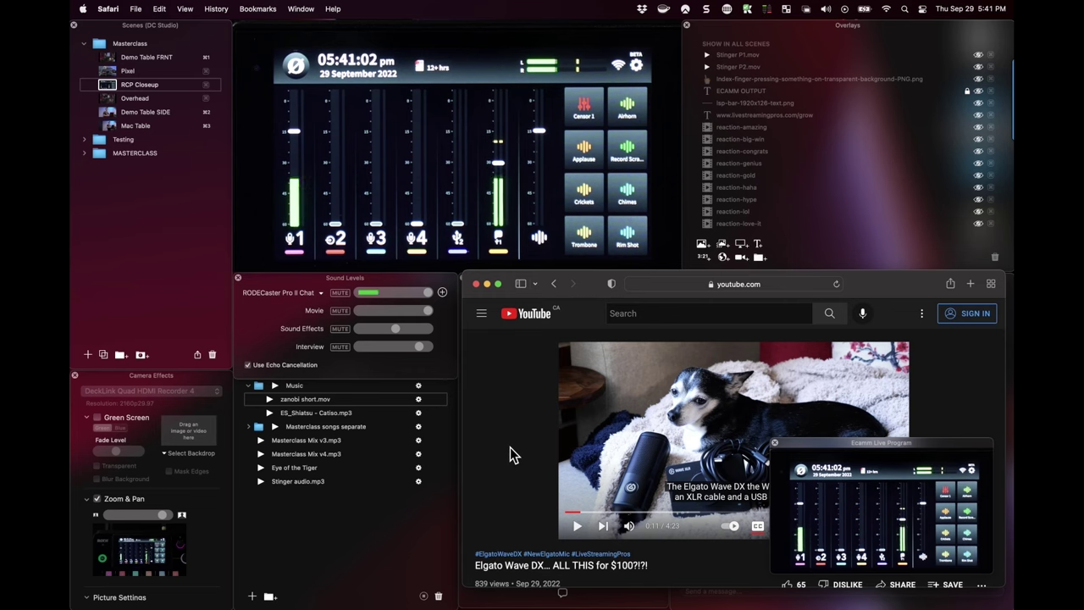
Switch to the Demo Table FRNT scene and set the Mac's sound output to RODECaster Pro II Main Multitrack
key("super+1")
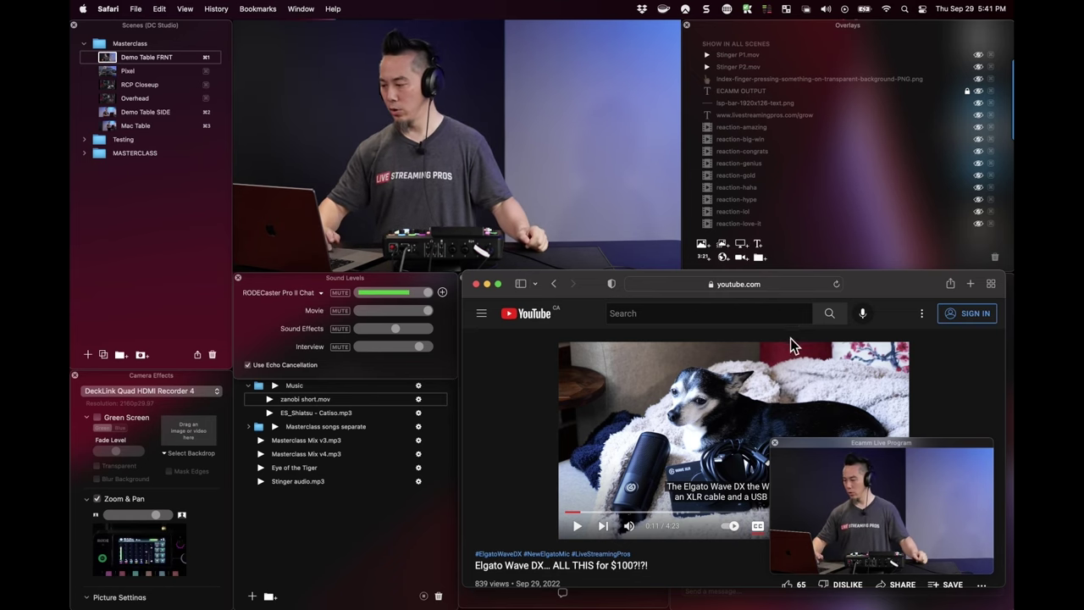
left_click(826, 9)
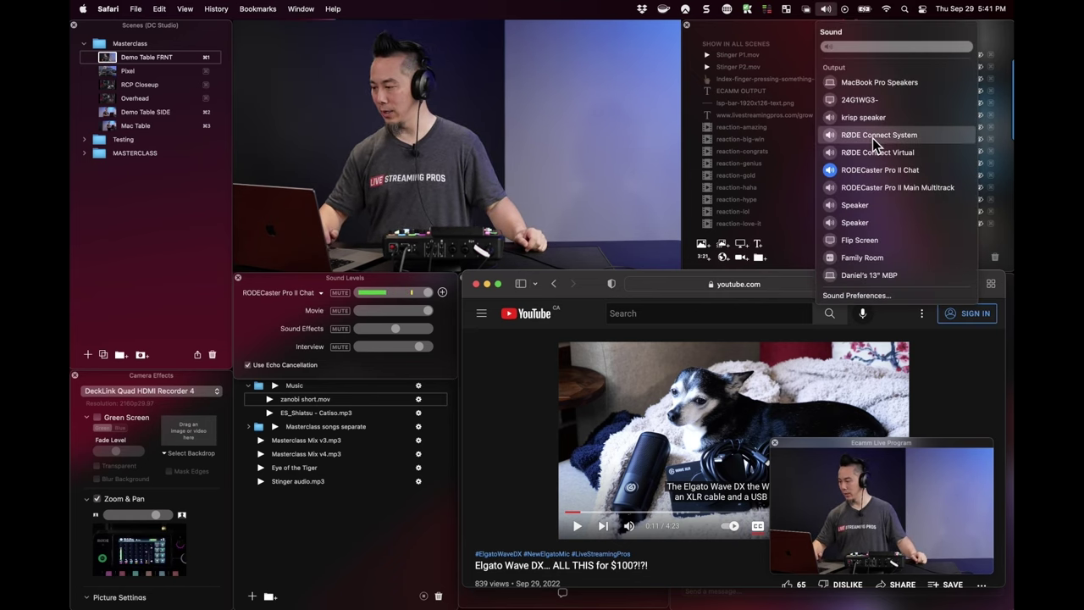
left_click(866, 187)
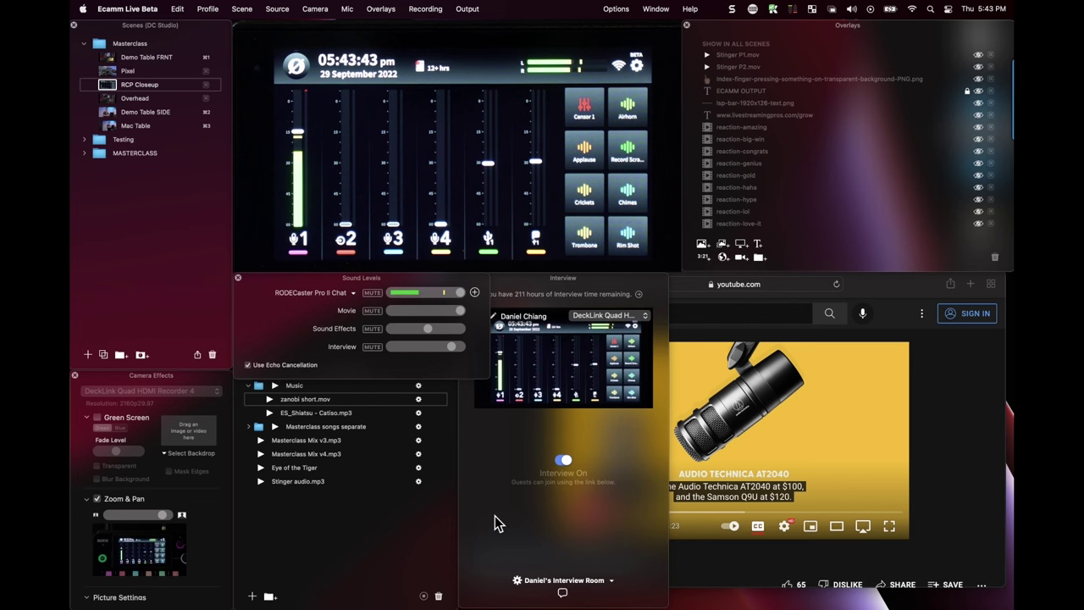
Check the Mac's sound output device and the microphone source in Ecamm Live's sound levels
left_click(904, 296)
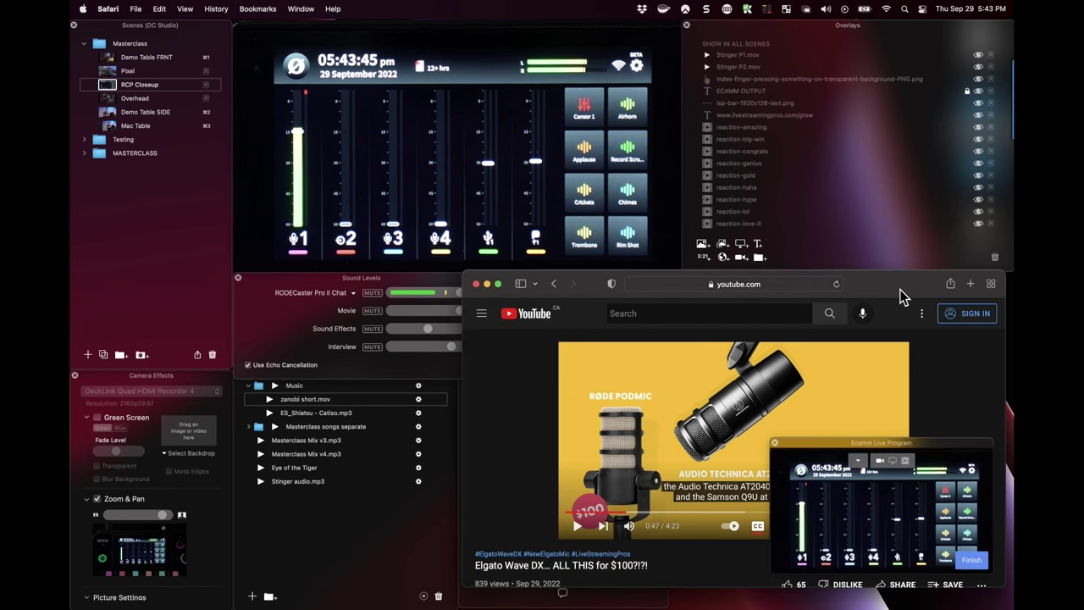
left_click(826, 10)
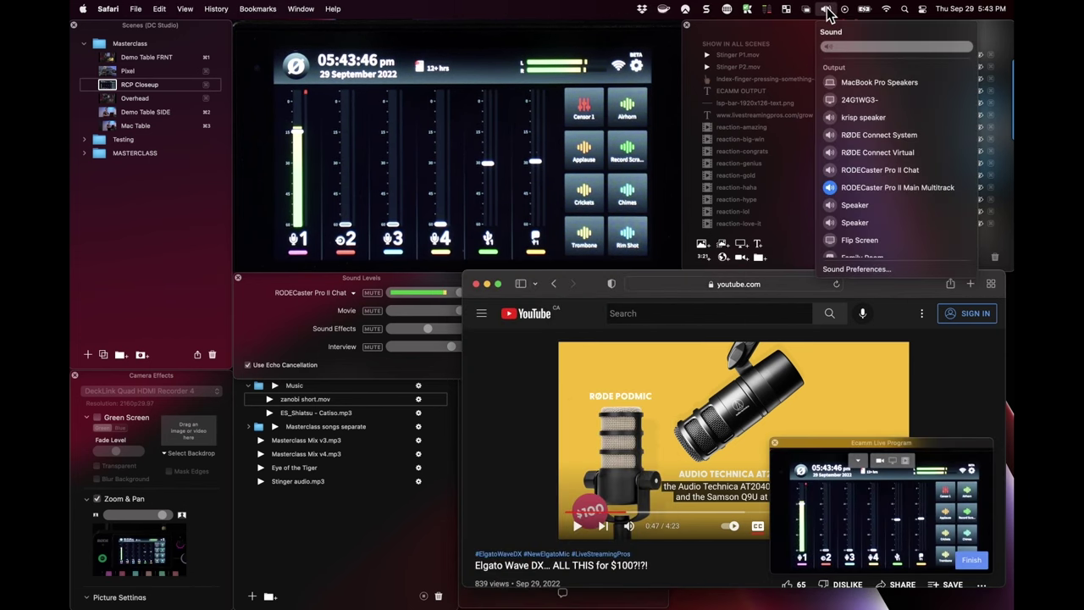
left_click(311, 298)
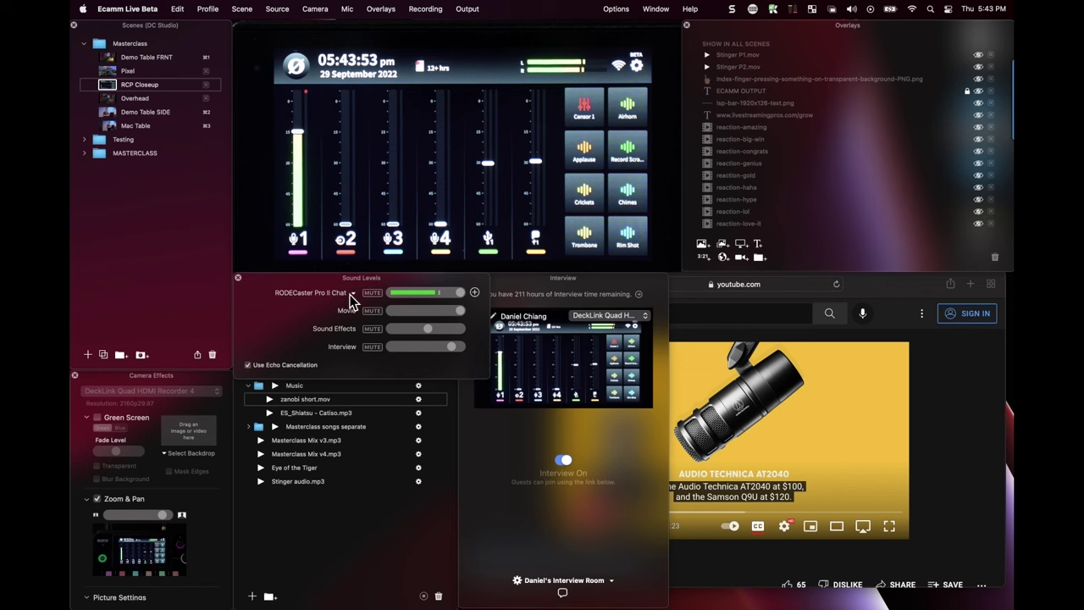
left_click(980, 418)
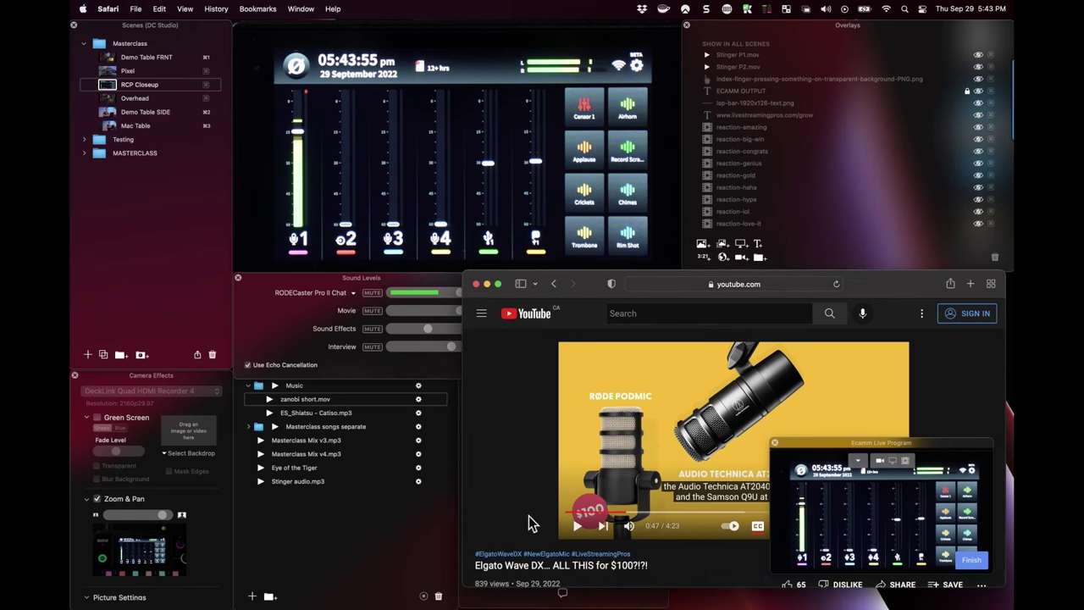
Play and pause the YouTube video in Safari to test the USB 1 channel, and switch to the Demo Table FRNT scene
left_click(577, 526)
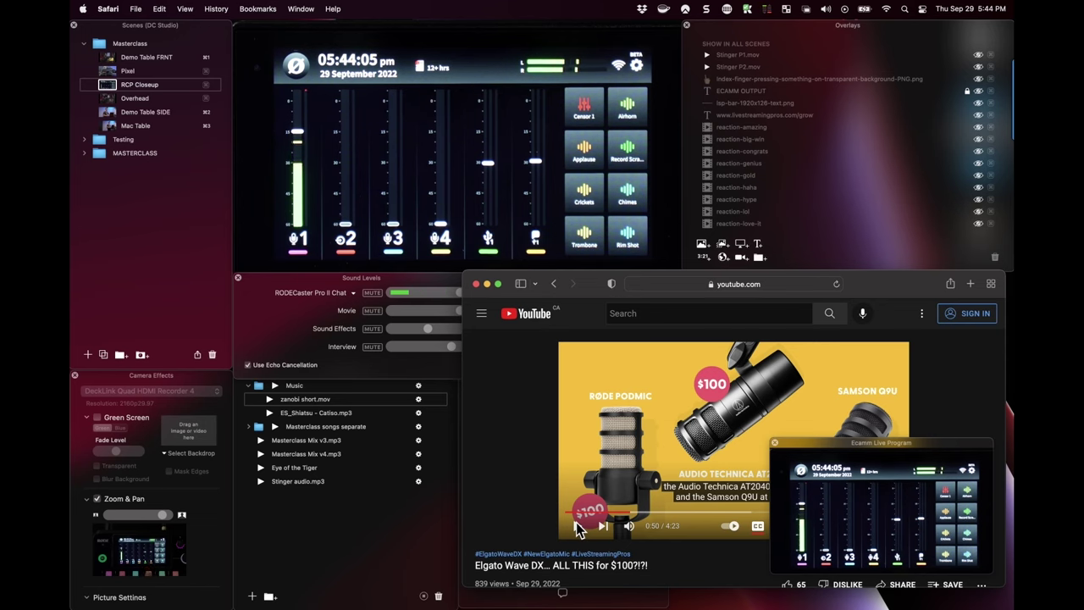
left_click(576, 526)
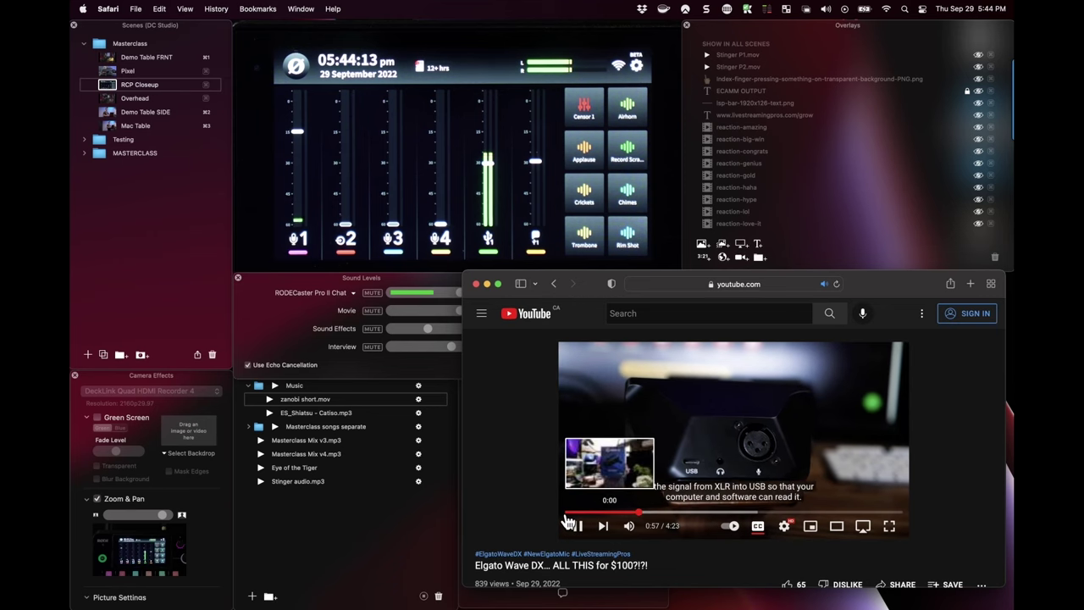
left_click(577, 525)
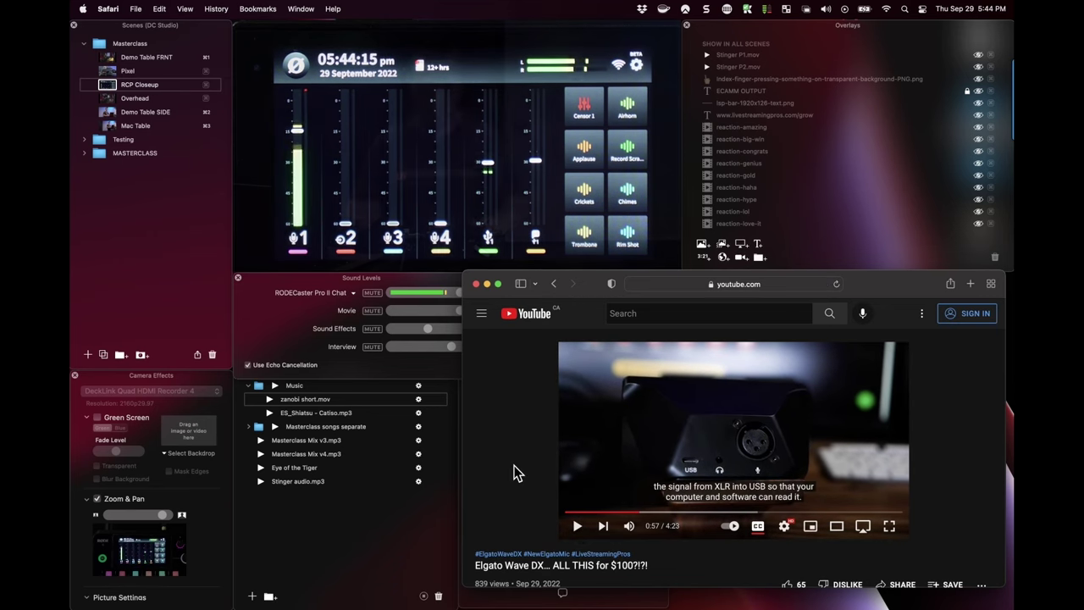
key("super+1")
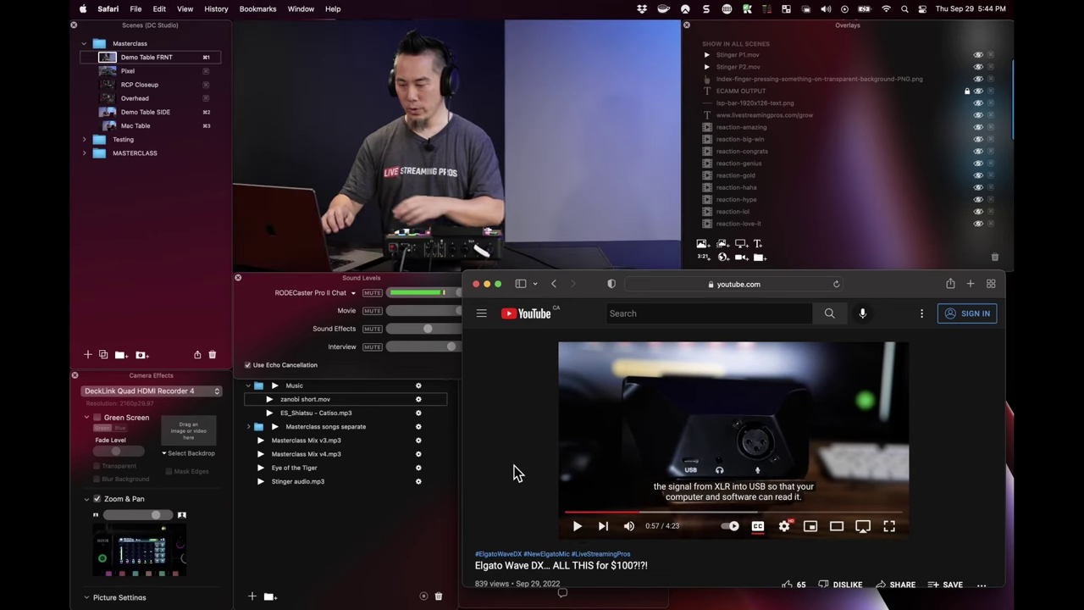
left_click(605, 51)
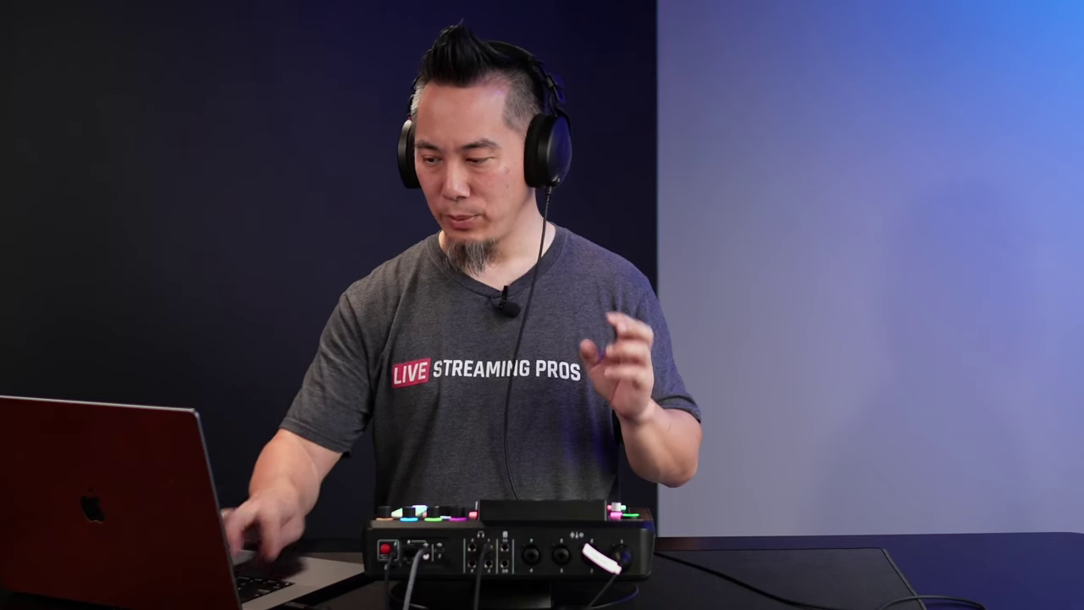